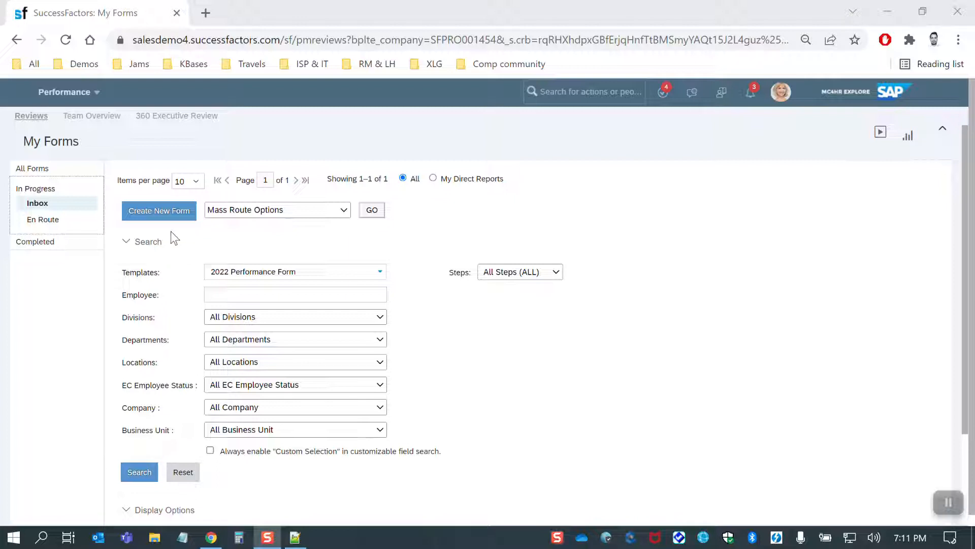
# Check the proxied account, then create and open a 2022 Off Cycle Increase (PM form with Comp section) form for the second column's first employee.
pyautogui.click(781, 92)
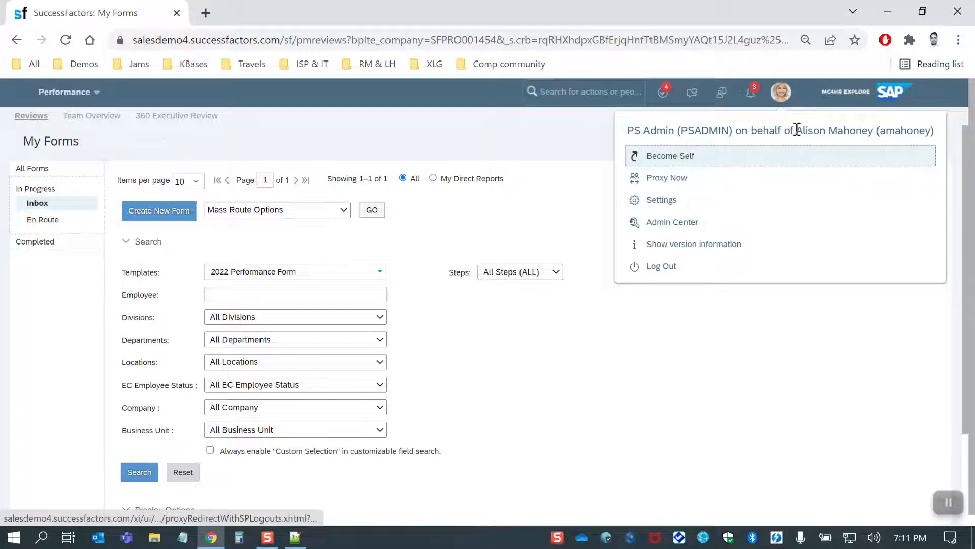
pyautogui.moveTo(797, 130); pyautogui.dragTo(875, 132)
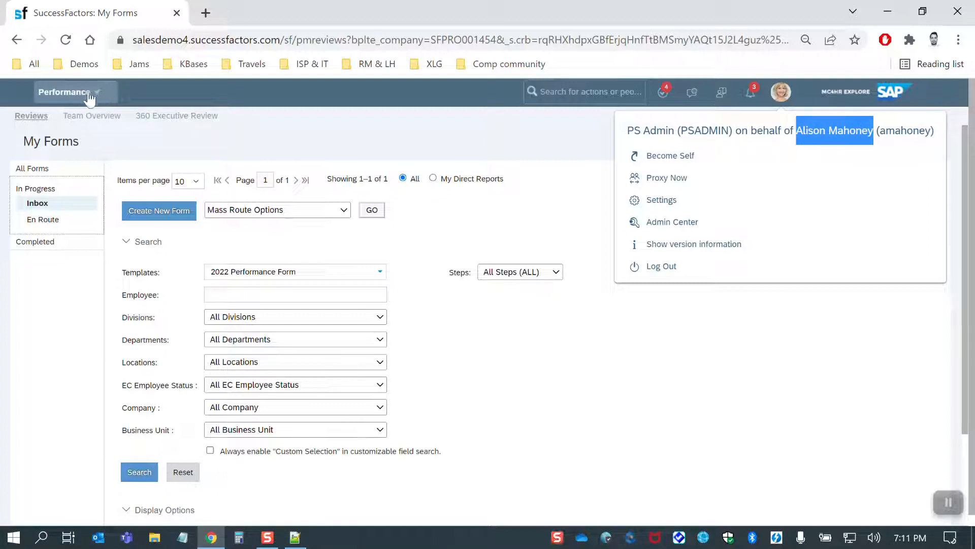
pyautogui.click(166, 211)
pyautogui.click(166, 213)
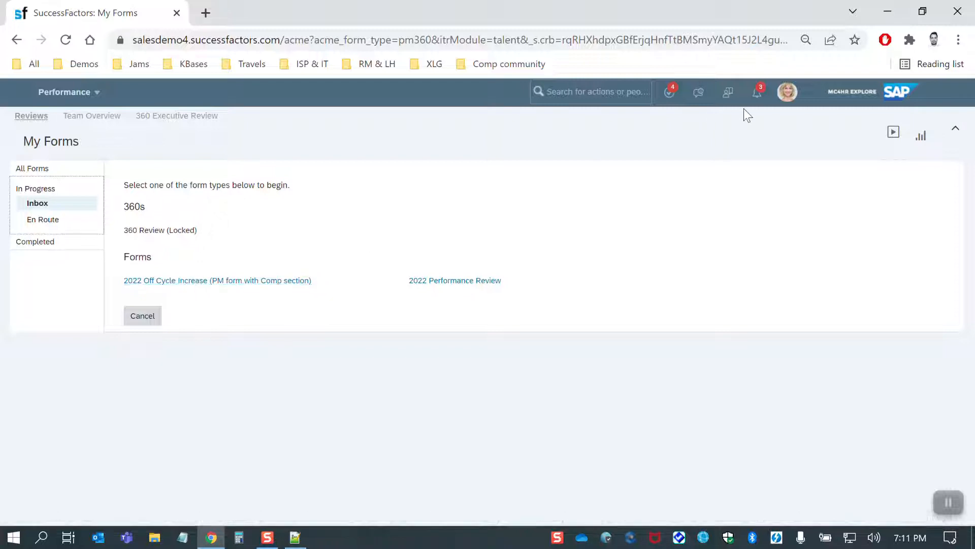
pyautogui.click(190, 282)
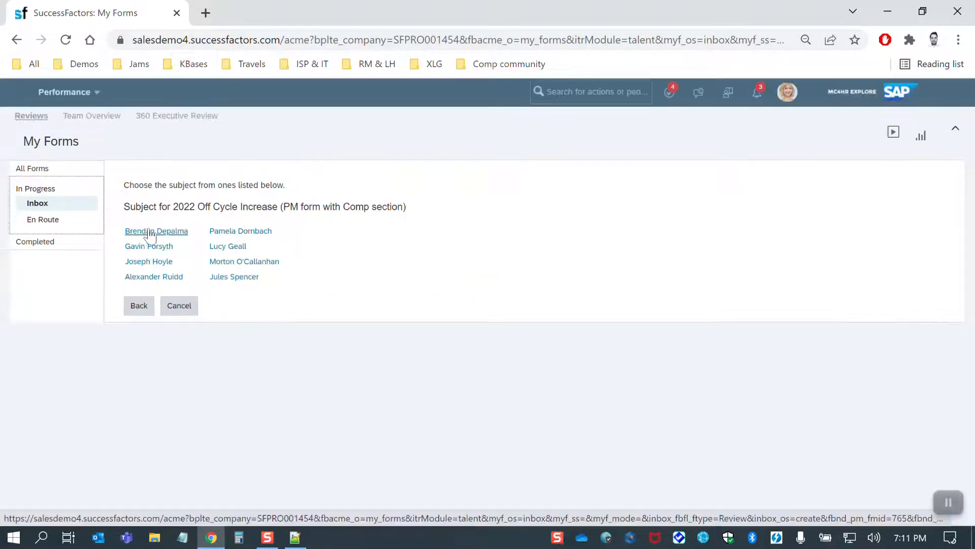
pyautogui.click(233, 234)
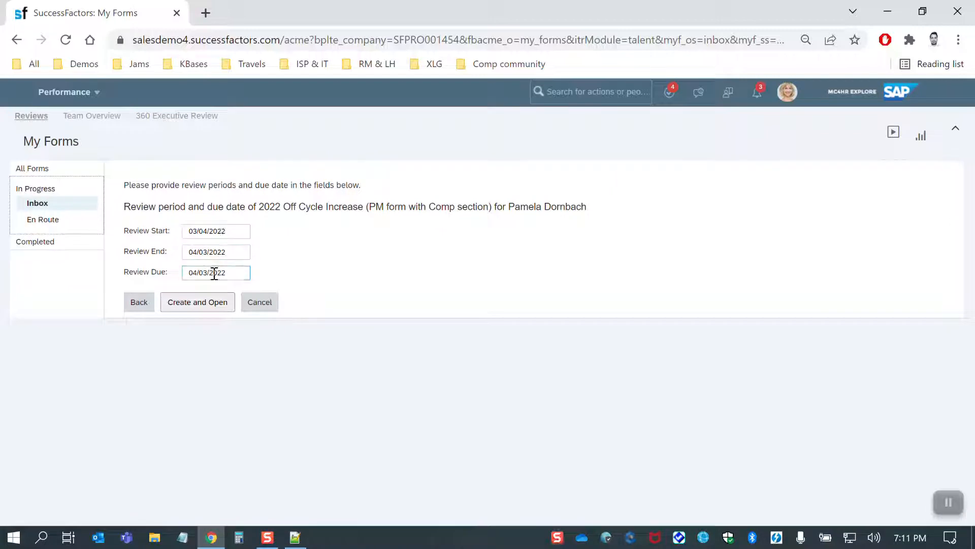
pyautogui.click(202, 304)
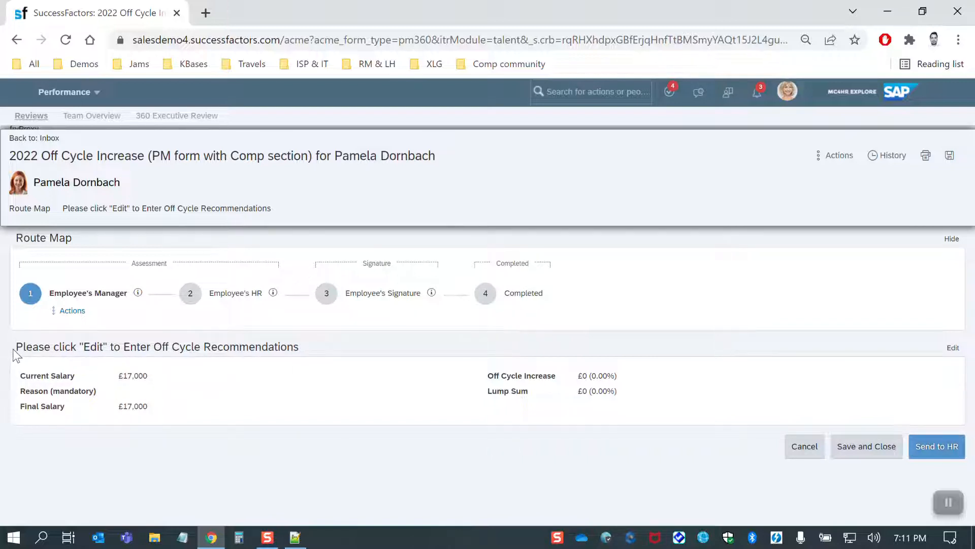
# Open the off cycle recommendations for editing and widen the salary planning window to fit all worksheet columns.
pyautogui.moveTo(14, 350); pyautogui.dragTo(299, 346)
pyautogui.click(303, 346)
pyautogui.click(952, 350)
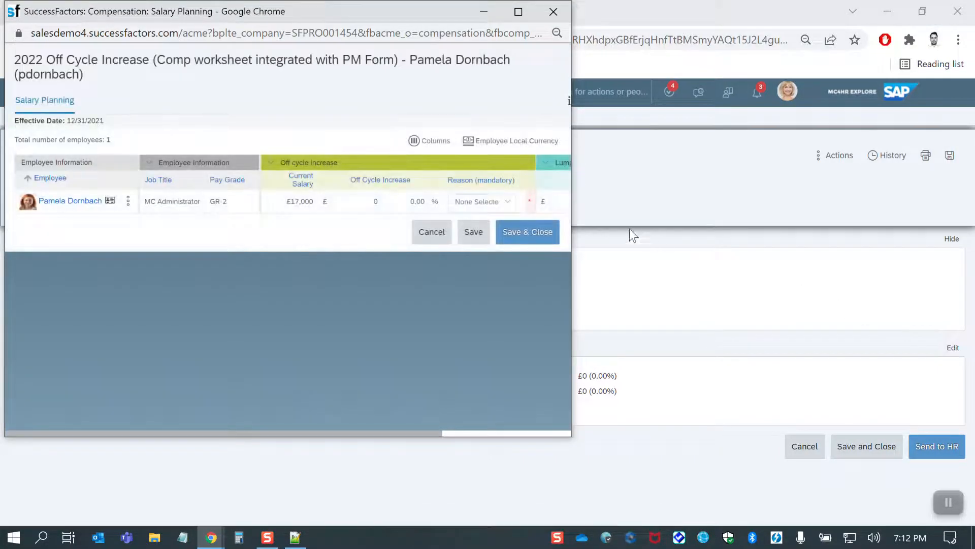
pyautogui.moveTo(574, 229); pyautogui.dragTo(912, 267)
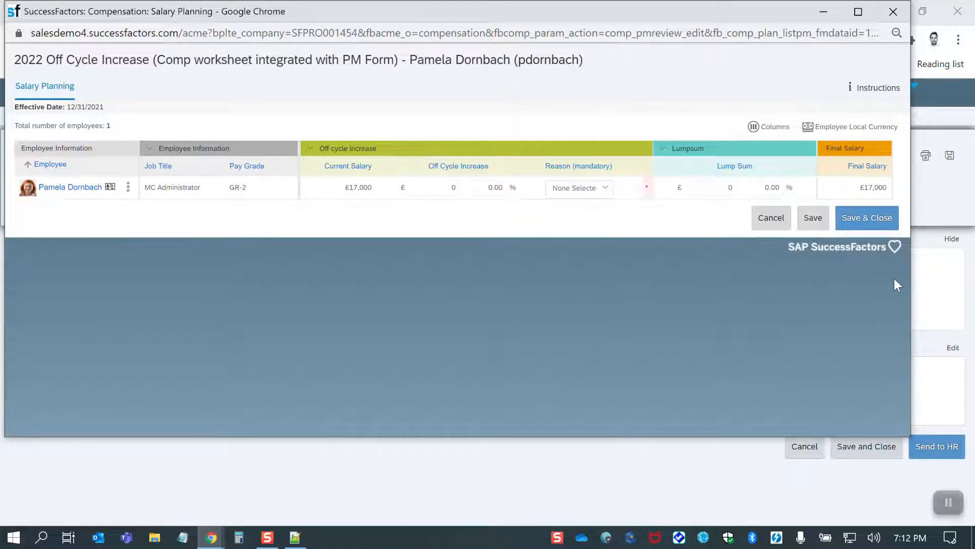
pyautogui.click(941, 300)
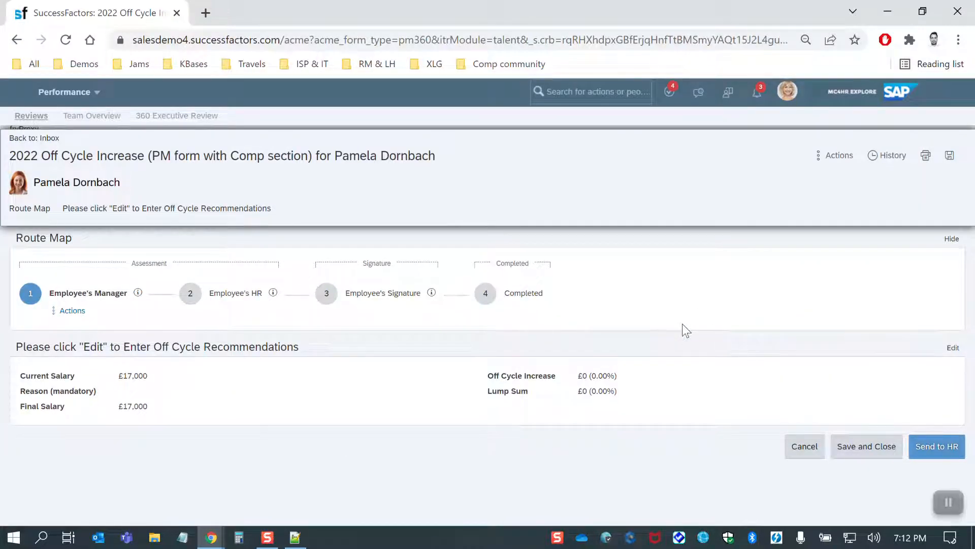
pyautogui.moveTo(211, 537)
pyautogui.click(291, 447)
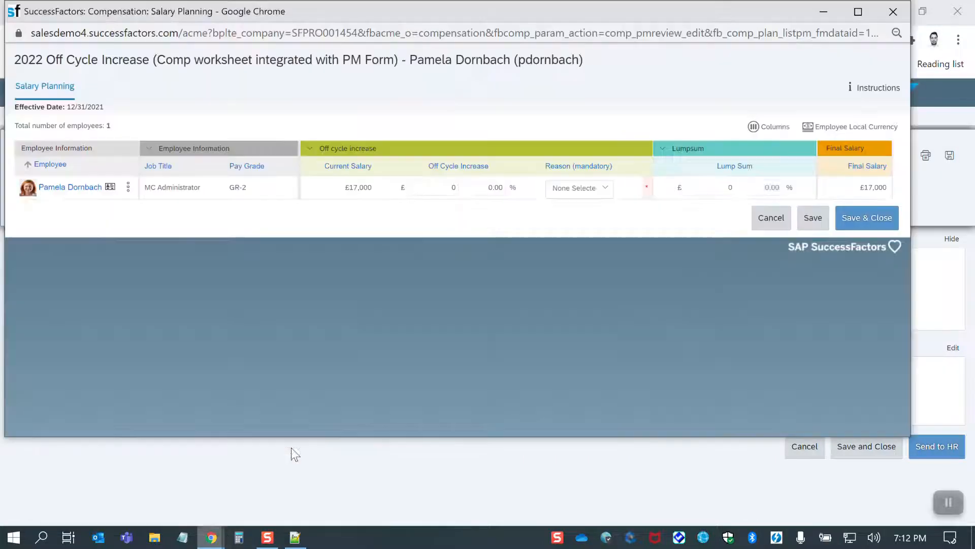
pyautogui.click(73, 196)
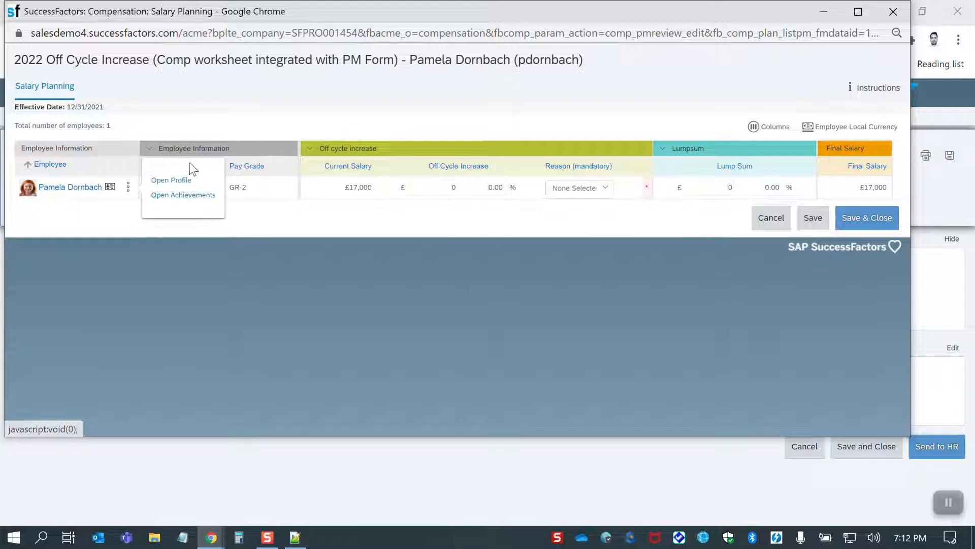
pyautogui.click(252, 130)
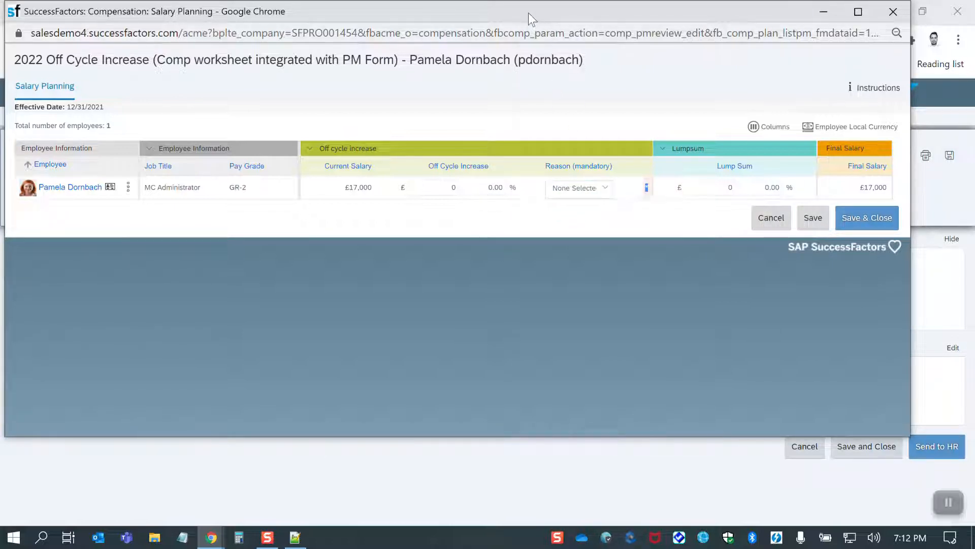
pyautogui.moveTo(529, 14); pyautogui.dragTo(551, 67)
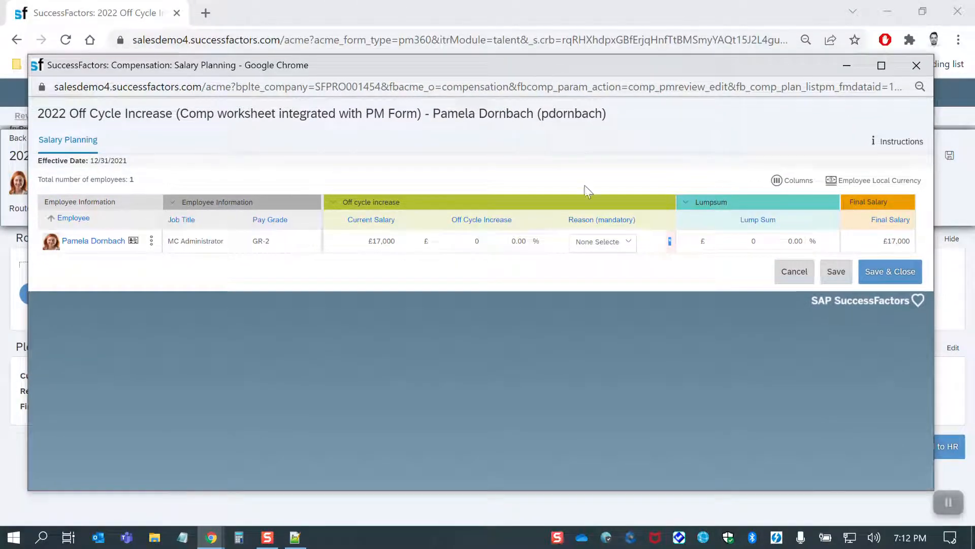
# Set the employee's off cycle increase to 3% and try to save the worksheet without a reason.
pyautogui.click(508, 237)
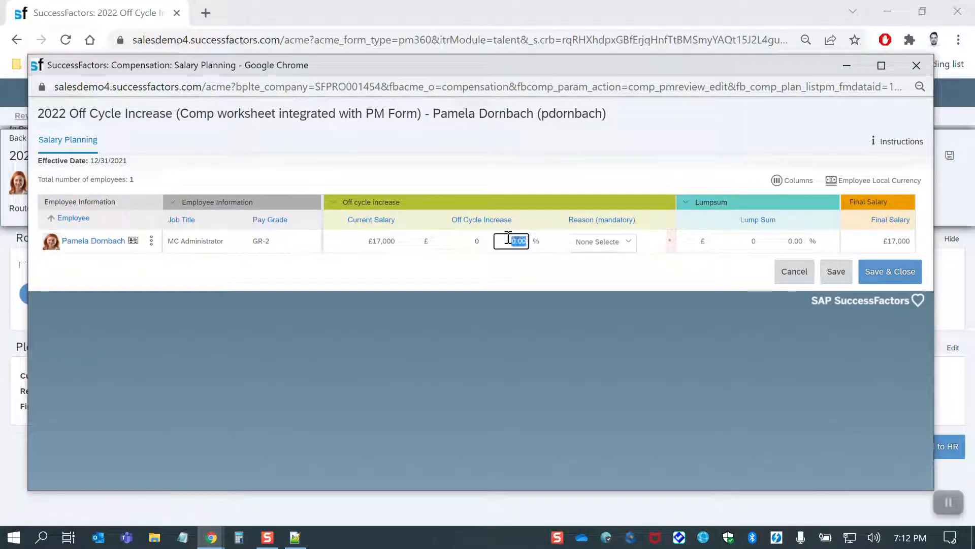
pyautogui.write('3')
pyautogui.click(528, 186)
pyautogui.click(837, 273)
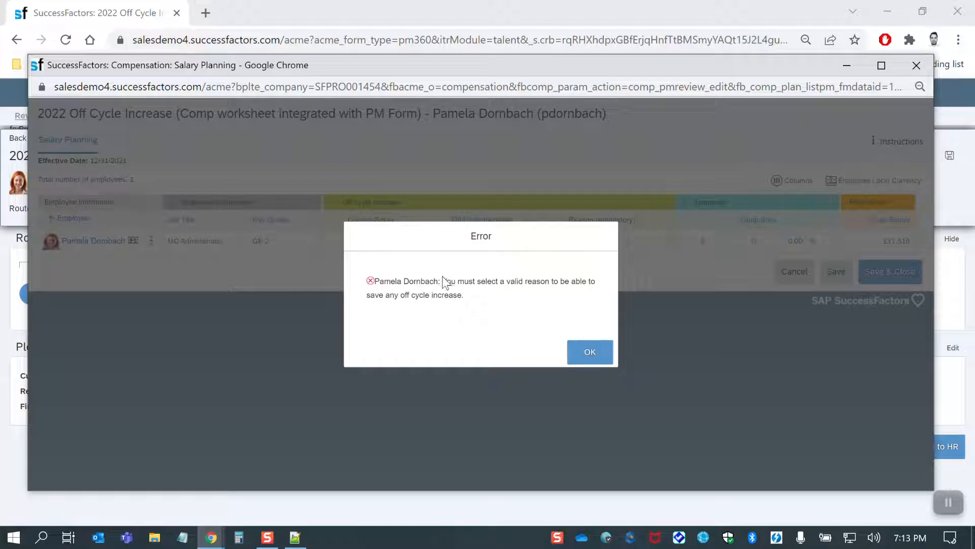
pyautogui.moveTo(443, 281); pyautogui.dragTo(533, 302)
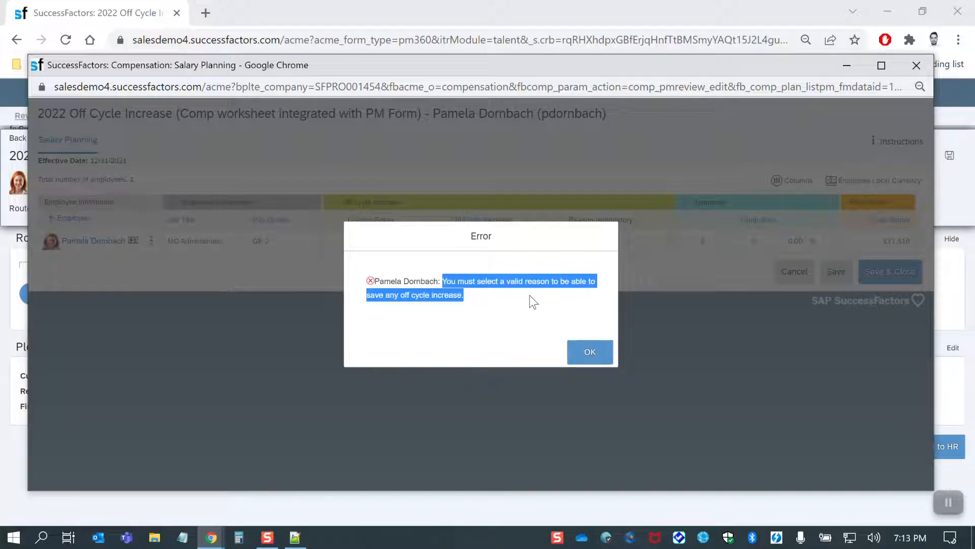
pyautogui.click(590, 351)
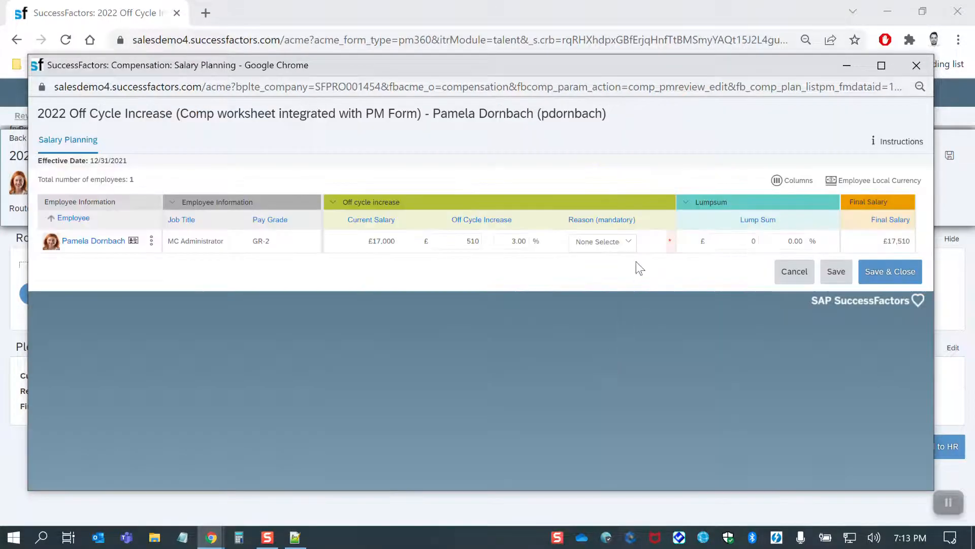
# Choose Extraordinary Performance as the mandatory reason for the increase and save the worksheet.
pyautogui.click(629, 242)
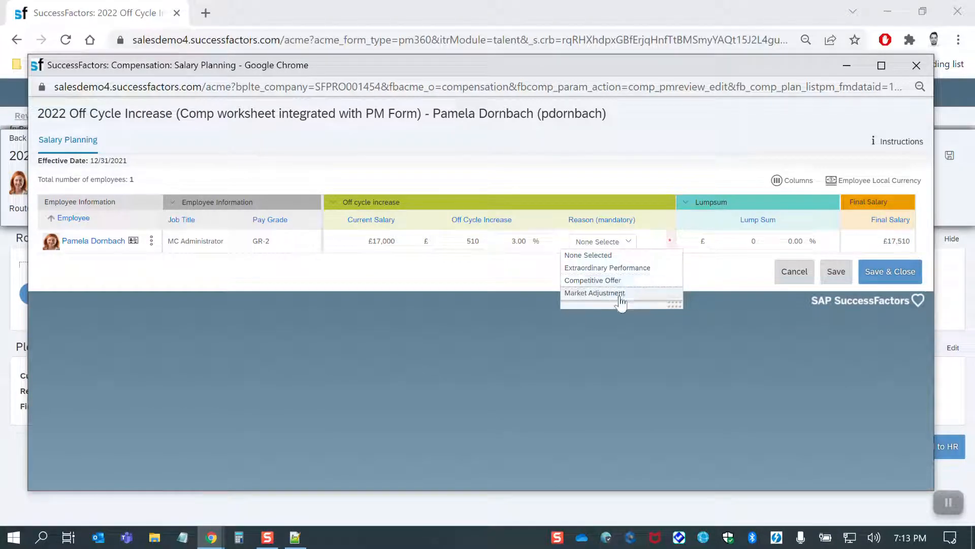
pyautogui.click(638, 268)
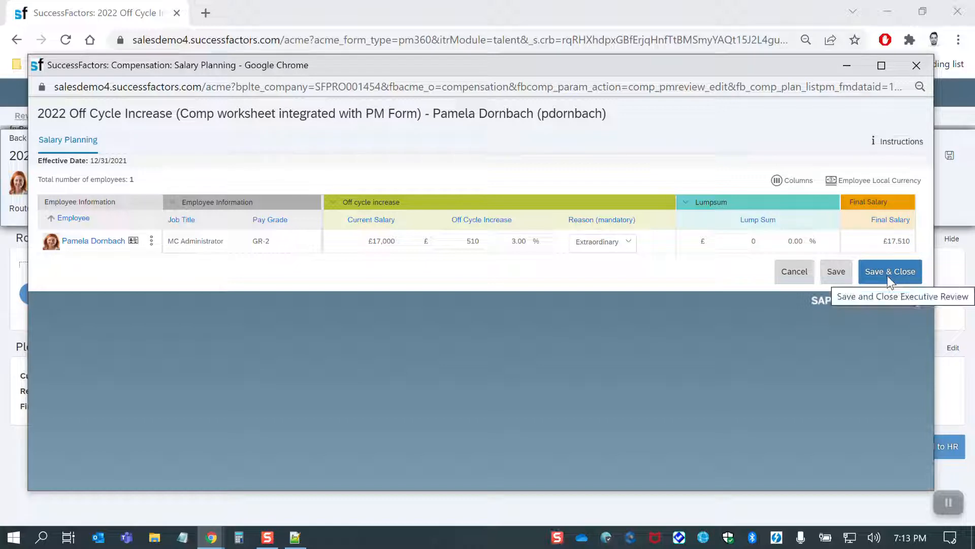
pyautogui.click(834, 273)
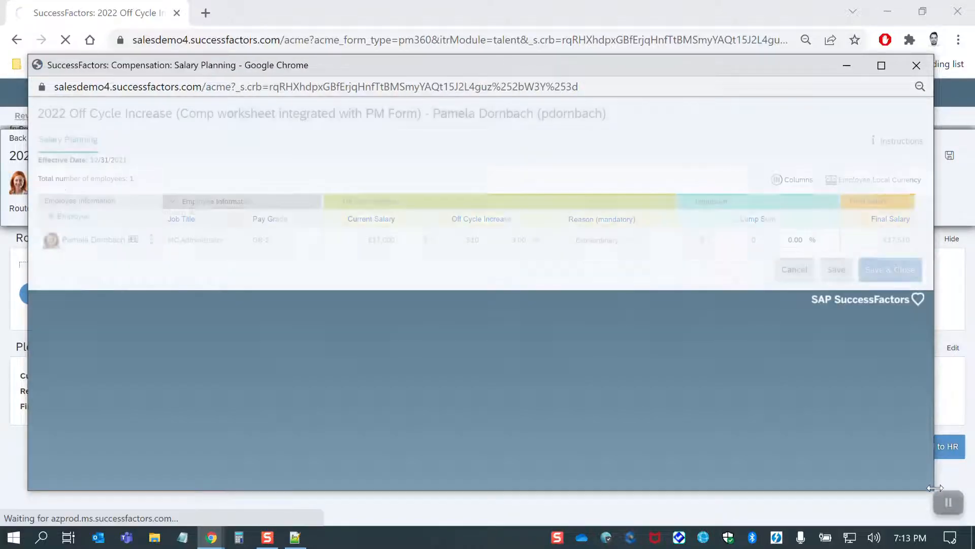
# Narrow the worksheet window, check the off cycle increase on the form behind it, and return to the worksheet.
pyautogui.moveTo(934, 488); pyautogui.dragTo(634, 488)
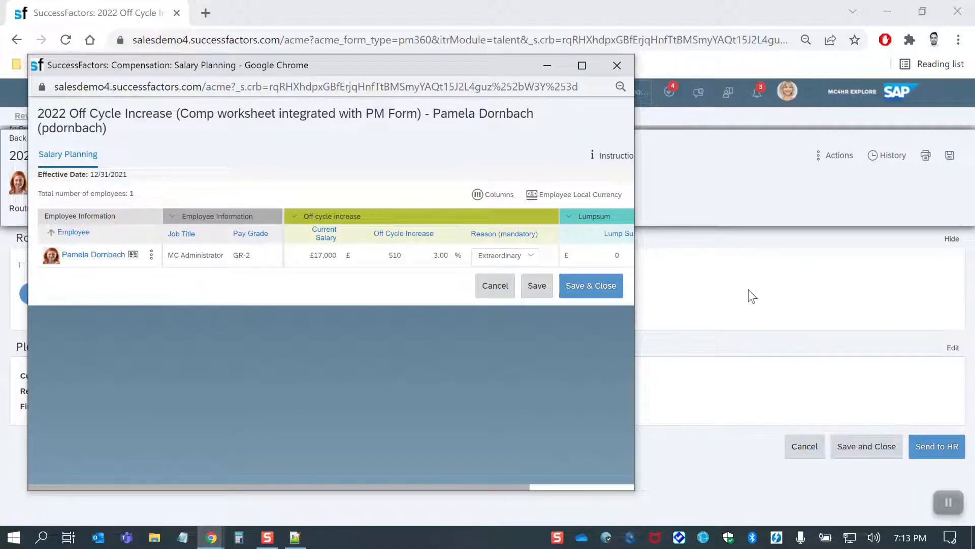
pyautogui.click(618, 65)
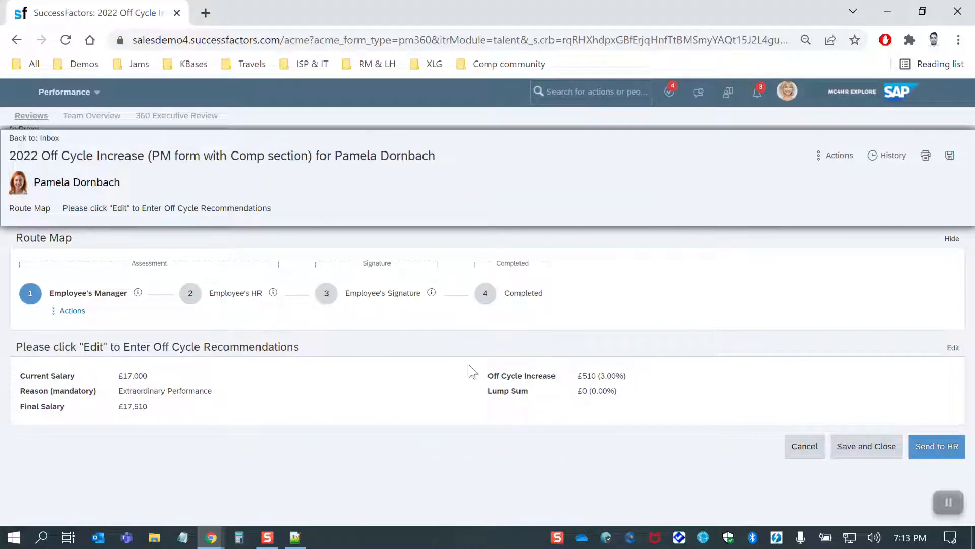
pyautogui.moveTo(584, 376); pyautogui.dragTo(627, 379)
pyautogui.click(659, 386)
pyautogui.click(264, 466)
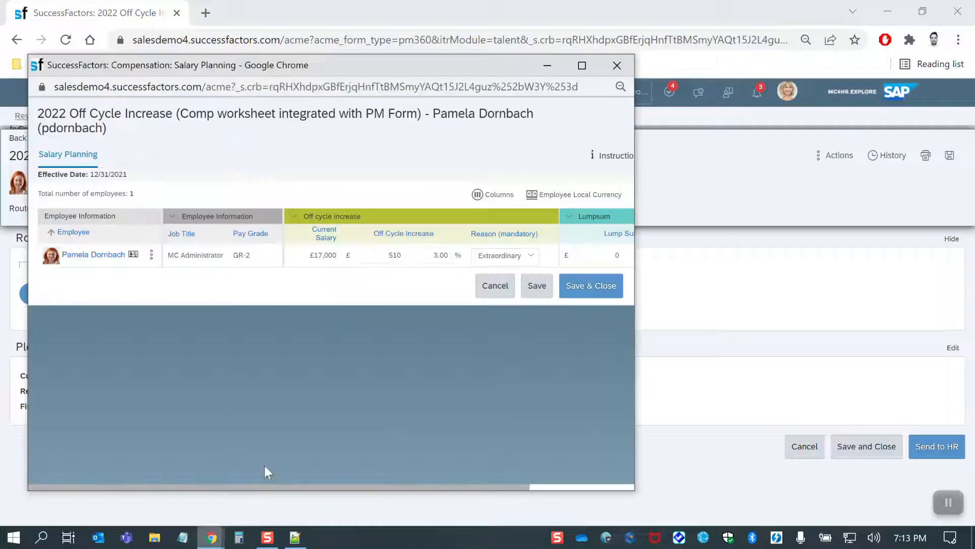
# Set the employee's lump sum to £300, save and close the worksheet, and check the amount on the form.
pyautogui.click(606, 251)
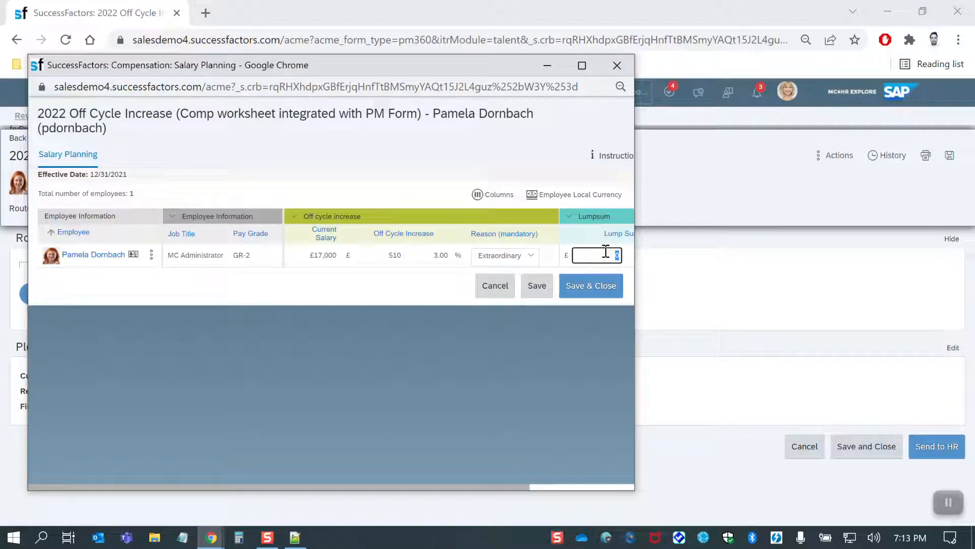
pyautogui.write('300')
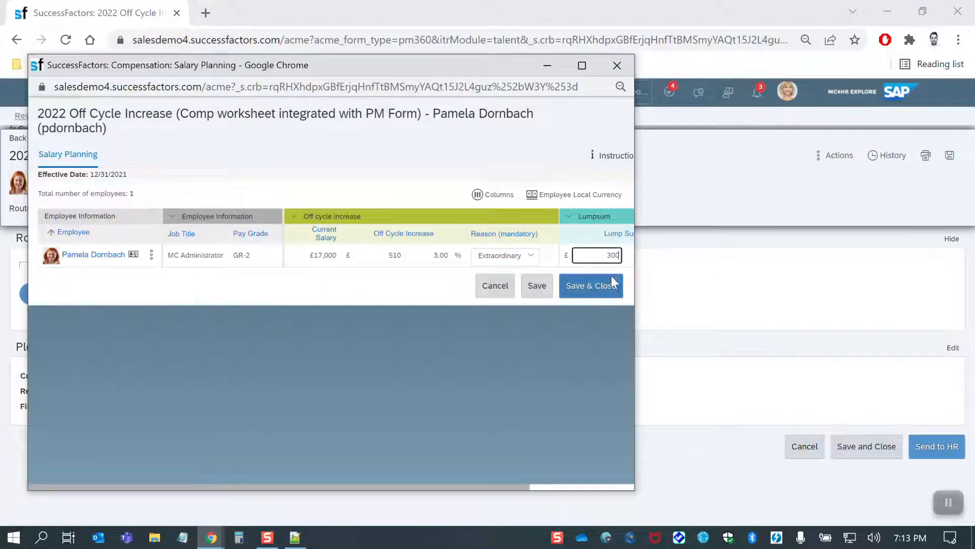
pyautogui.click(591, 287)
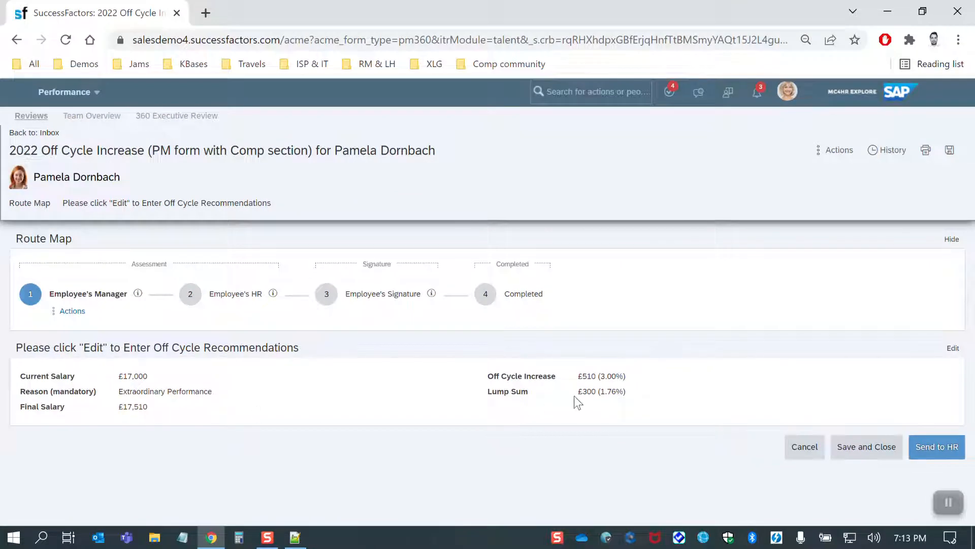
pyautogui.moveTo(576, 391); pyautogui.dragTo(635, 389)
pyautogui.click(667, 397)
# Examine the form's route map and see who is assigned to the Employee's Signature step.
pyautogui.moveTo(15, 241); pyautogui.dragTo(67, 241)
pyautogui.click(96, 240)
pyautogui.click(431, 295)
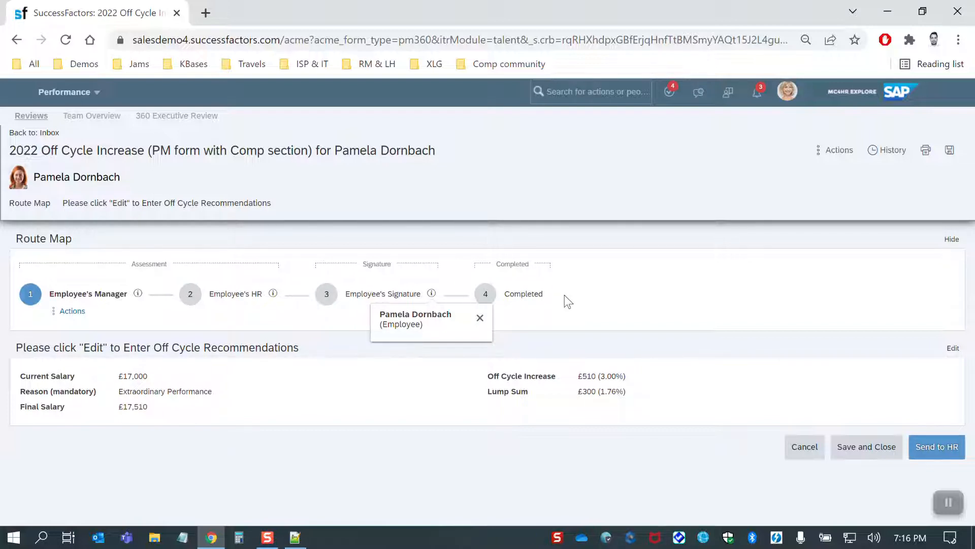
pyautogui.click(95, 93)
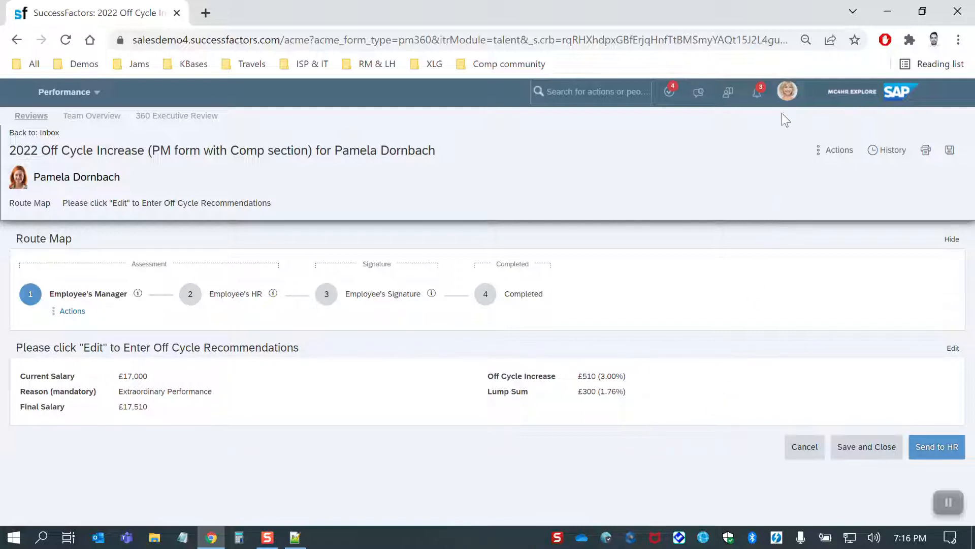
# Open the 2022 Off Cycle Increase (PM form with Comp section) performance review template through Manage Templates in the Admin Center.
pyautogui.click(786, 99)
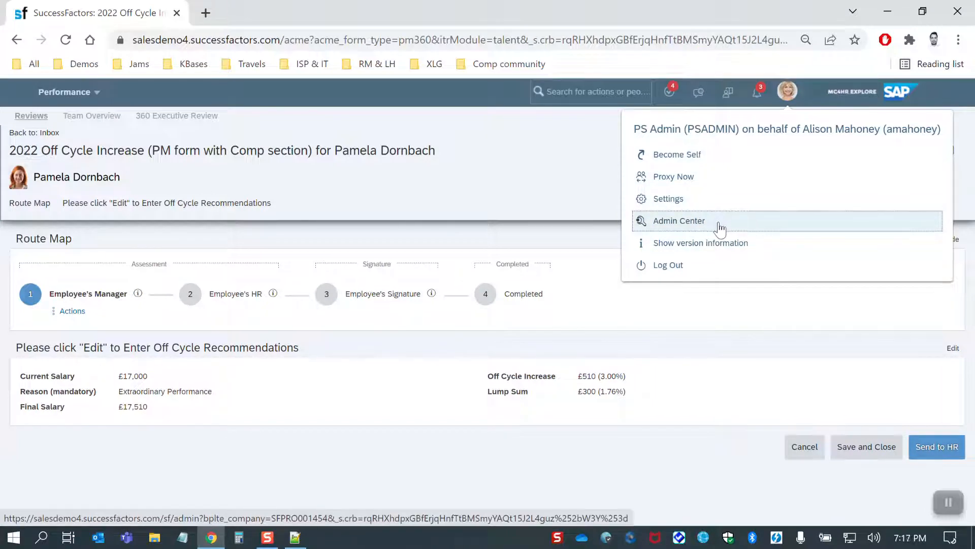
pyautogui.click(720, 228)
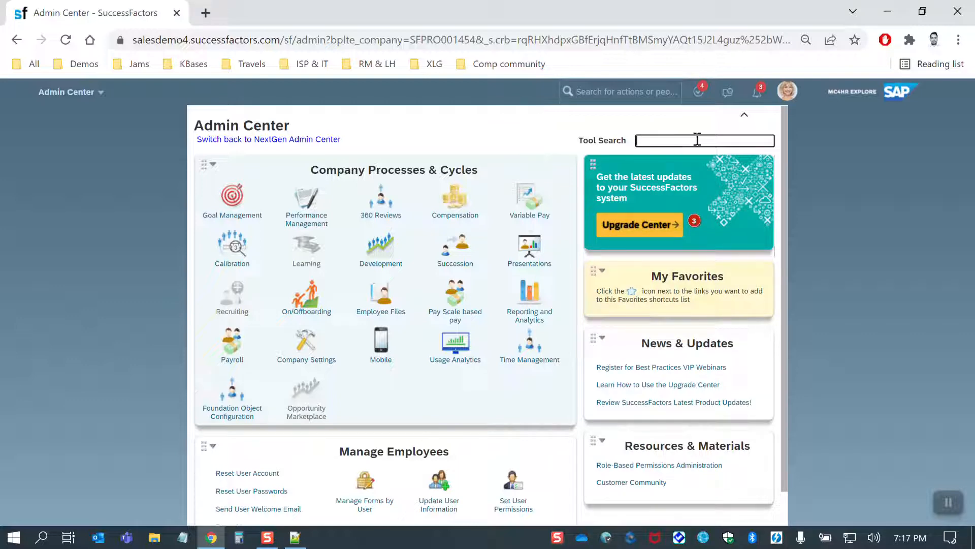
pyautogui.write('manage')
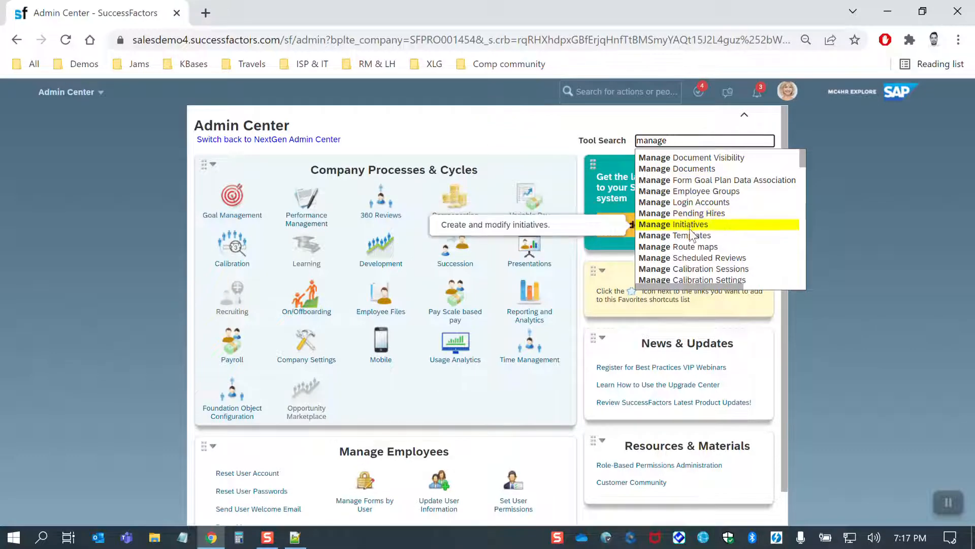
pyautogui.click(675, 236)
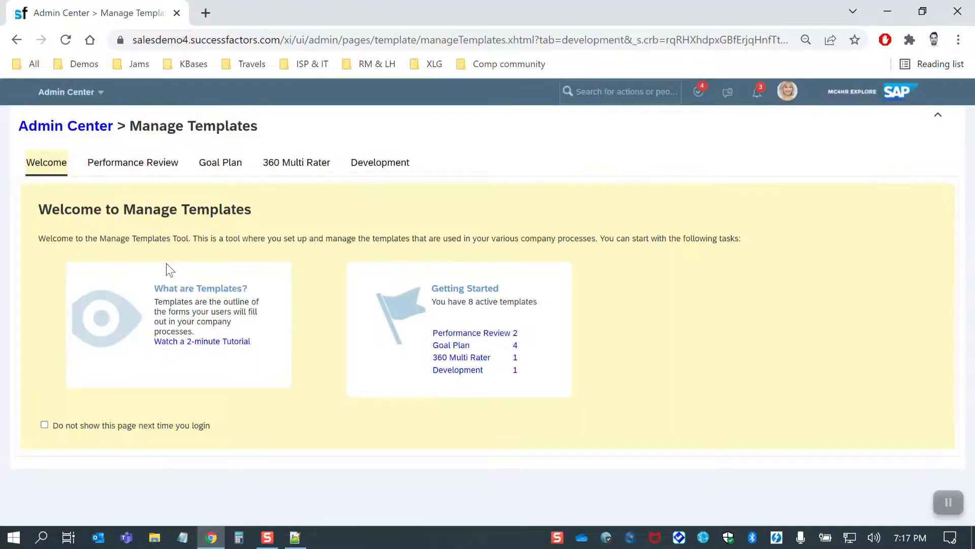
pyautogui.click(115, 165)
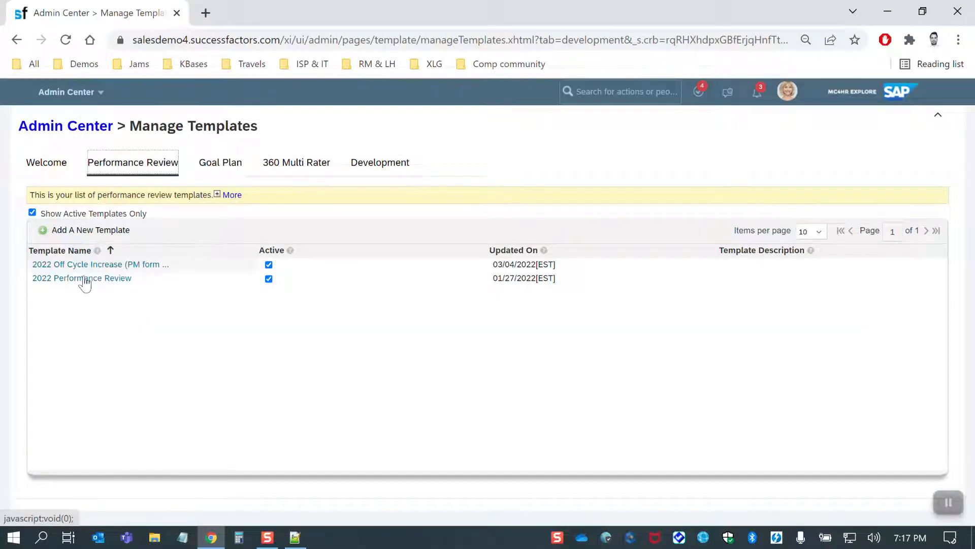
pyautogui.click(46, 266)
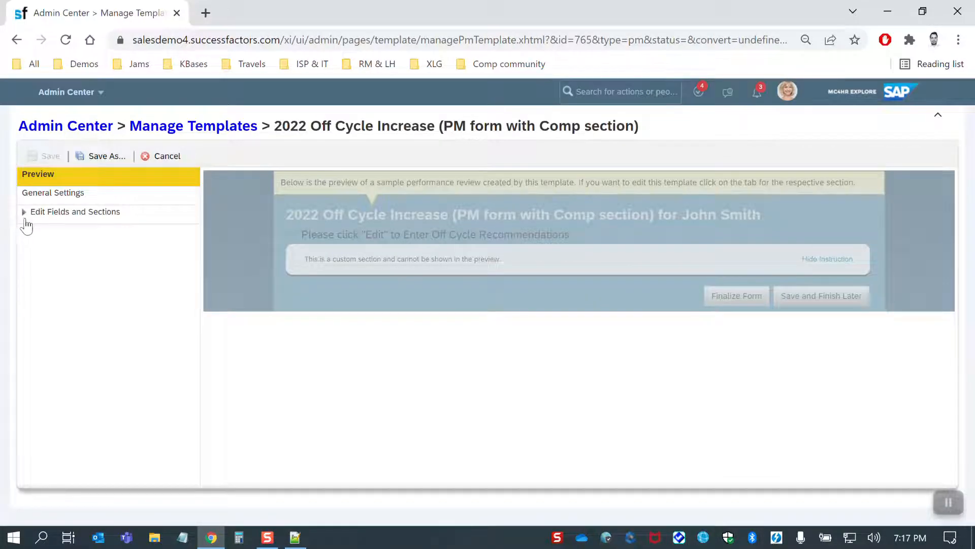
# Examine the editing restrictions of the template's custom section for entering Off Cycle recommendations under Edit Fields and Sections.
pyautogui.click(26, 214)
pyautogui.click(61, 235)
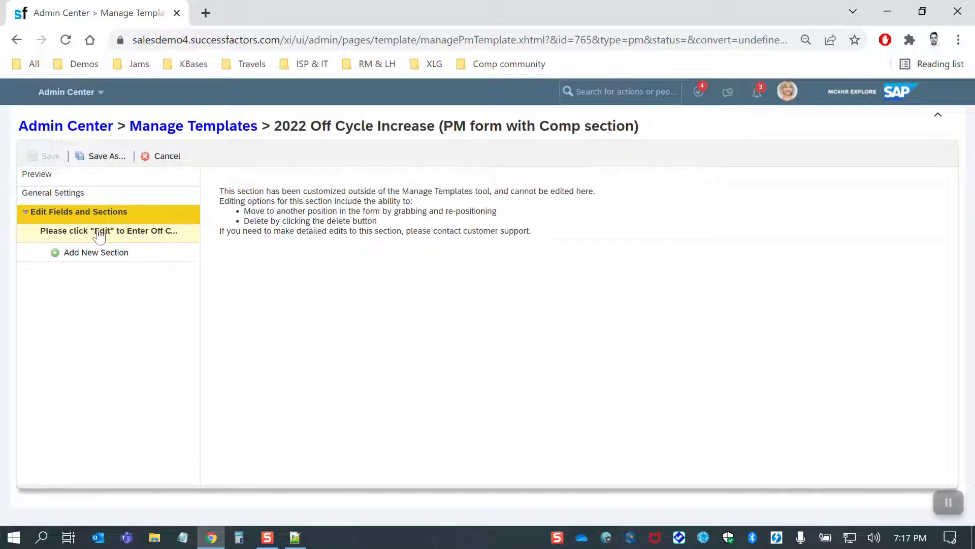
pyautogui.moveTo(218, 187)
pyautogui.mouseDown()
pyautogui.moveTo(555, 233)
pyautogui.moveTo(237, 218)
pyautogui.moveTo(222, 195)
pyautogui.mouseUp()
pyautogui.click(559, 237)
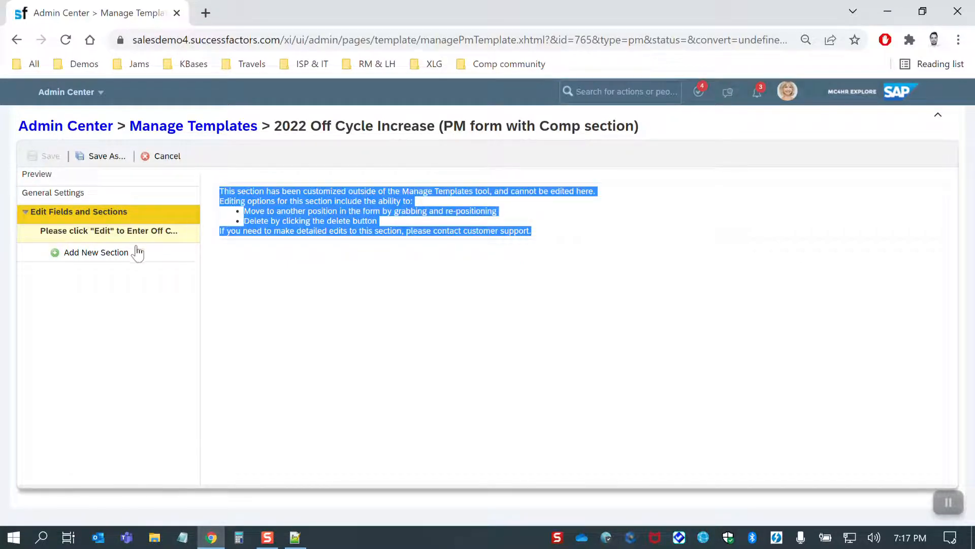
# Download the 2022 Off Cycle Increase (PM form with Comp section) template from Form Template Settings and open the downloaded archive.
pyautogui.click(618, 91)
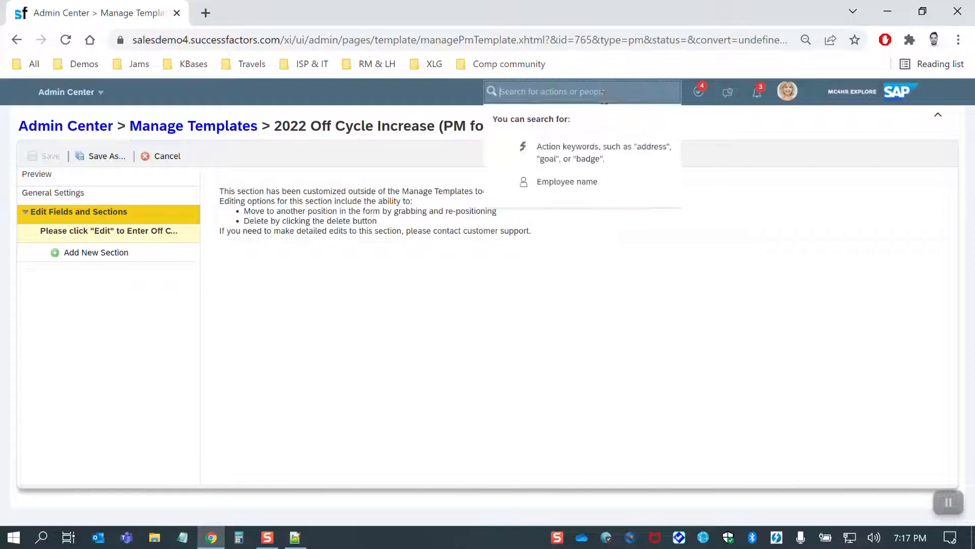
pyautogui.write('form template')
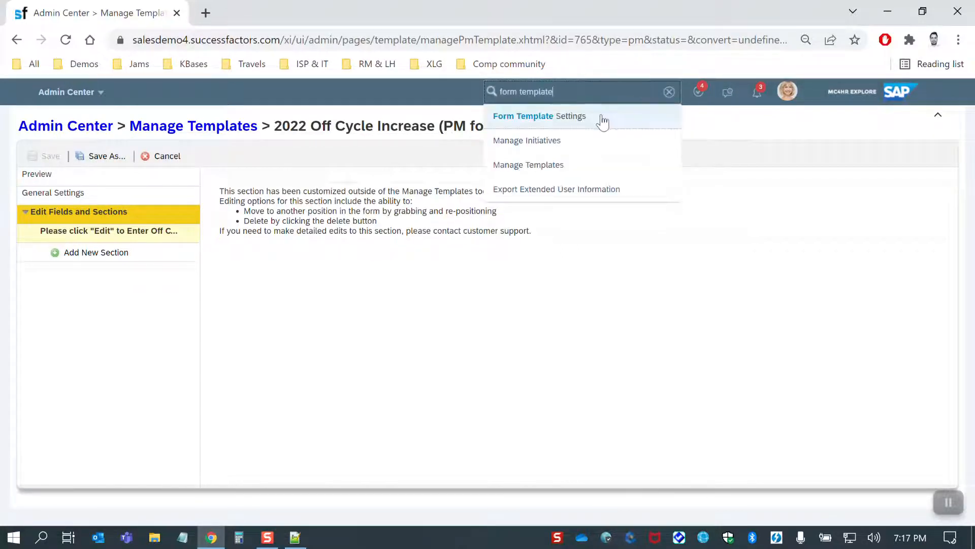
pyautogui.click(601, 117)
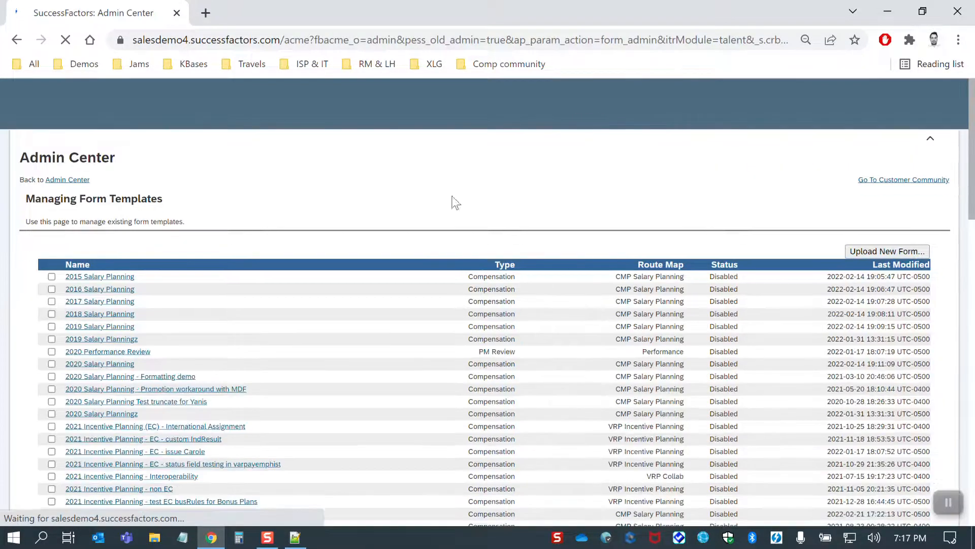
pyautogui.hotkey('ctrl', 'f')
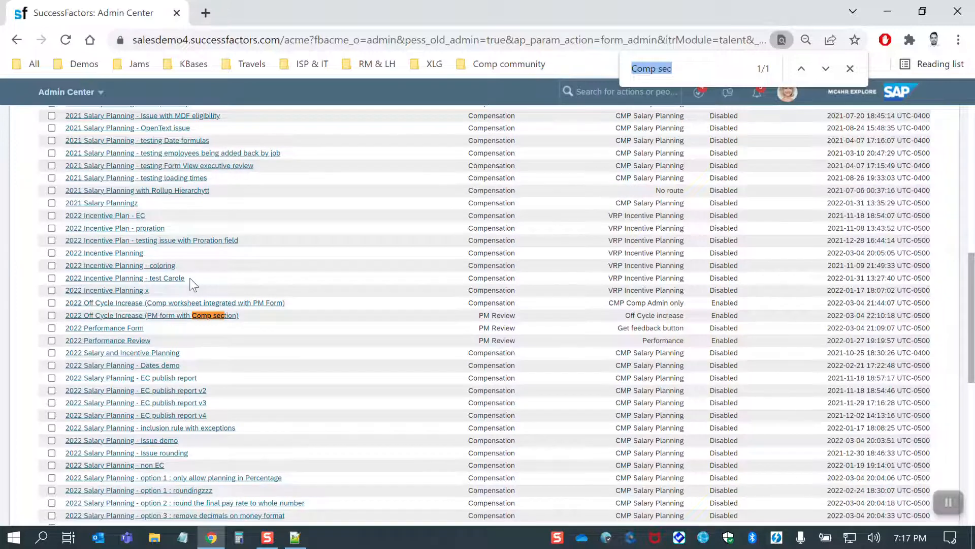
pyautogui.click(163, 316)
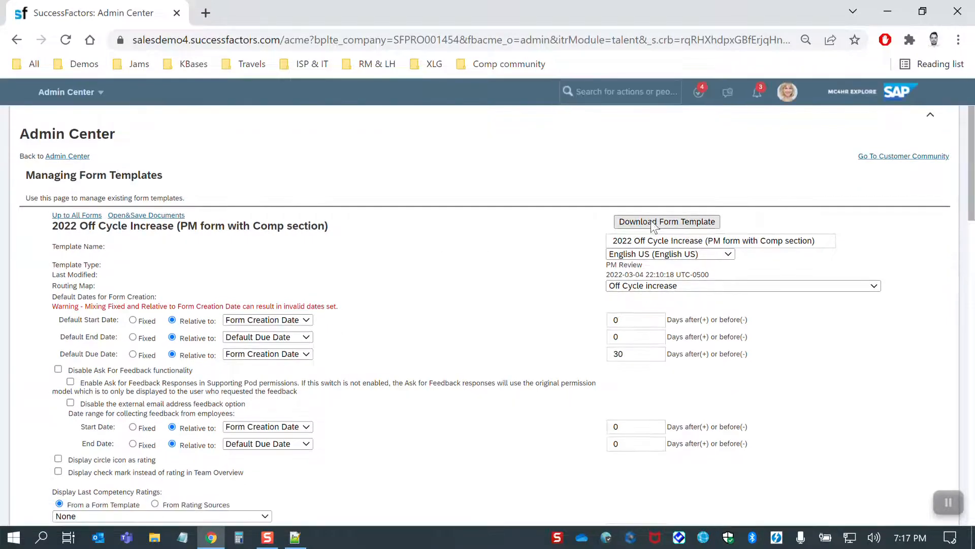
pyautogui.click(662, 224)
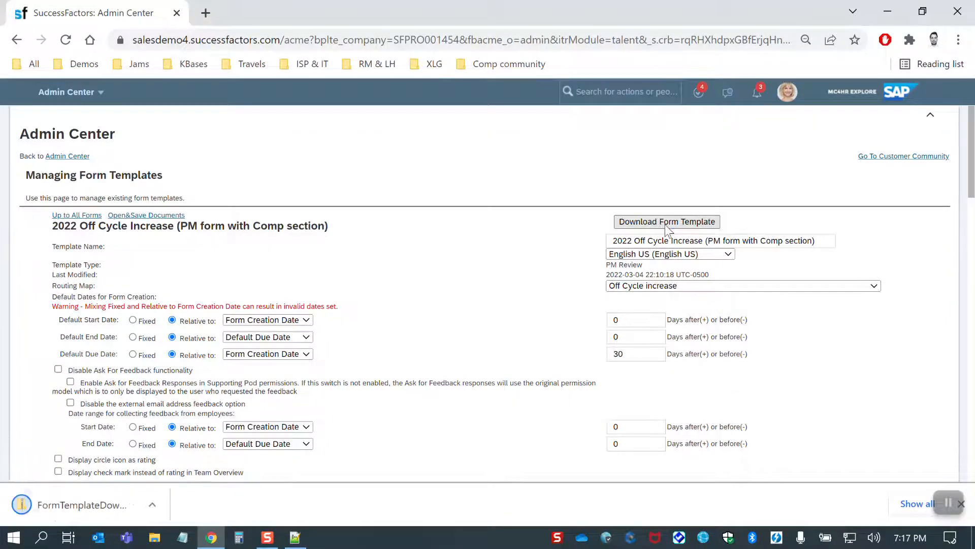
pyautogui.click(113, 505)
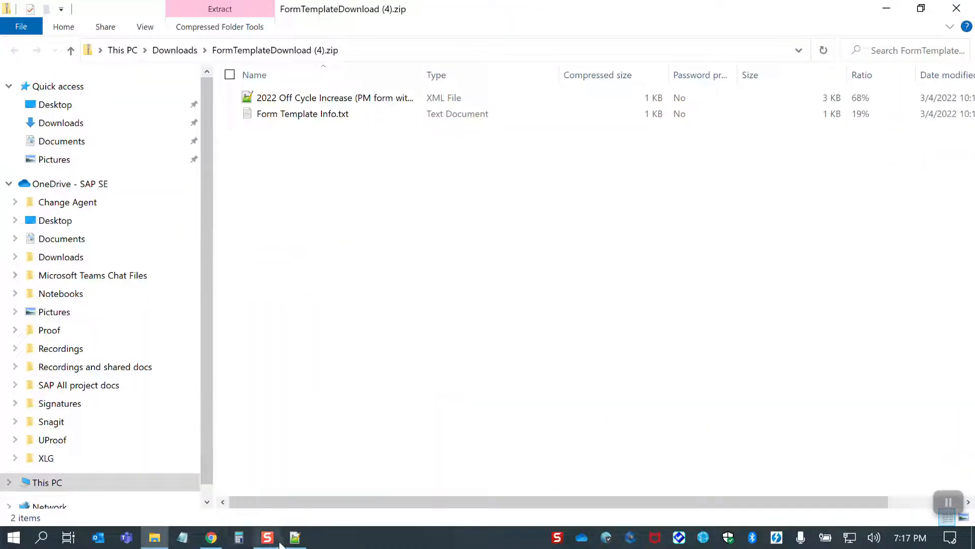
# Switch to Notepad++ and examine the compensation-sect block in the 2022 Off Cycle Increase (PM form with Comp section) XML.
pyautogui.click(298, 543)
pyautogui.click(414, 223)
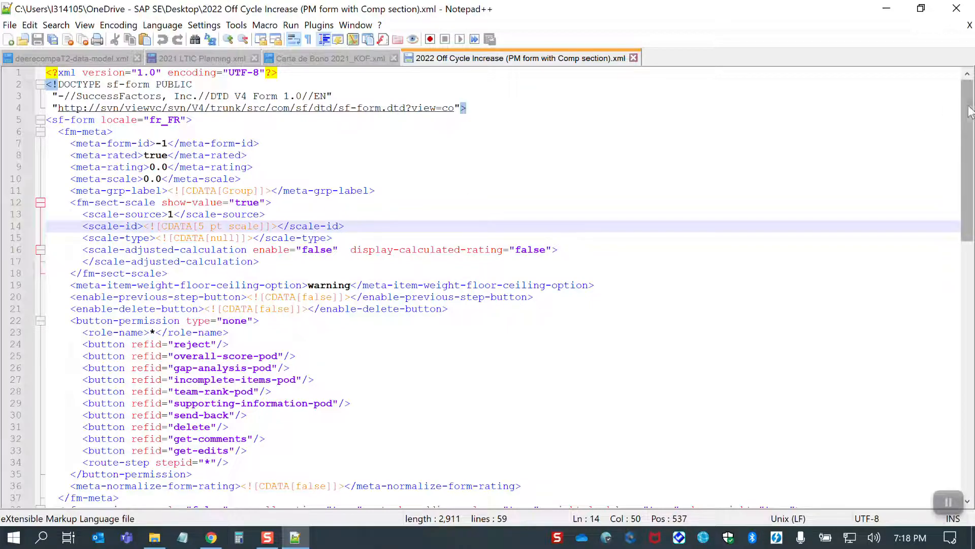
pyautogui.moveTo(969, 105); pyautogui.dragTo(974, 224)
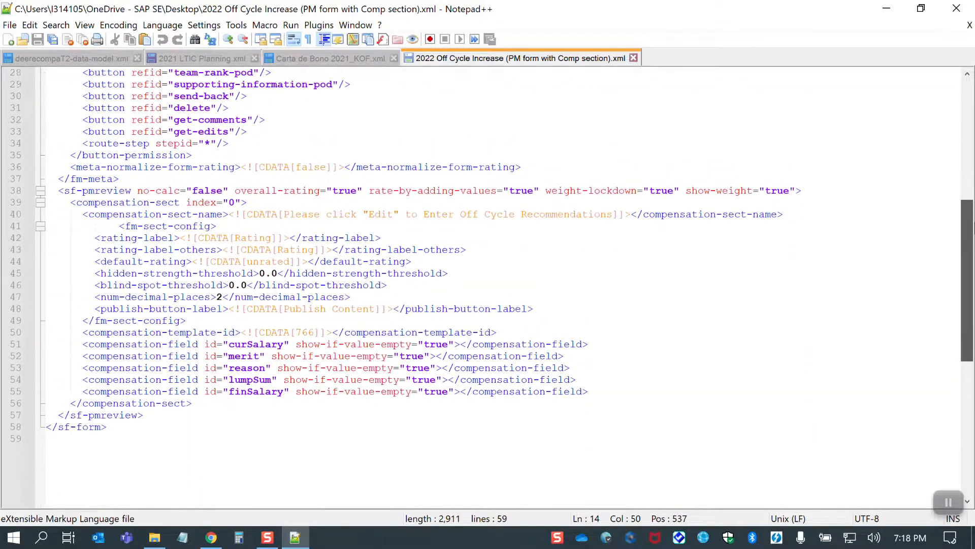
pyautogui.moveTo(68, 202); pyautogui.dragTo(717, 401)
pyautogui.click(718, 401)
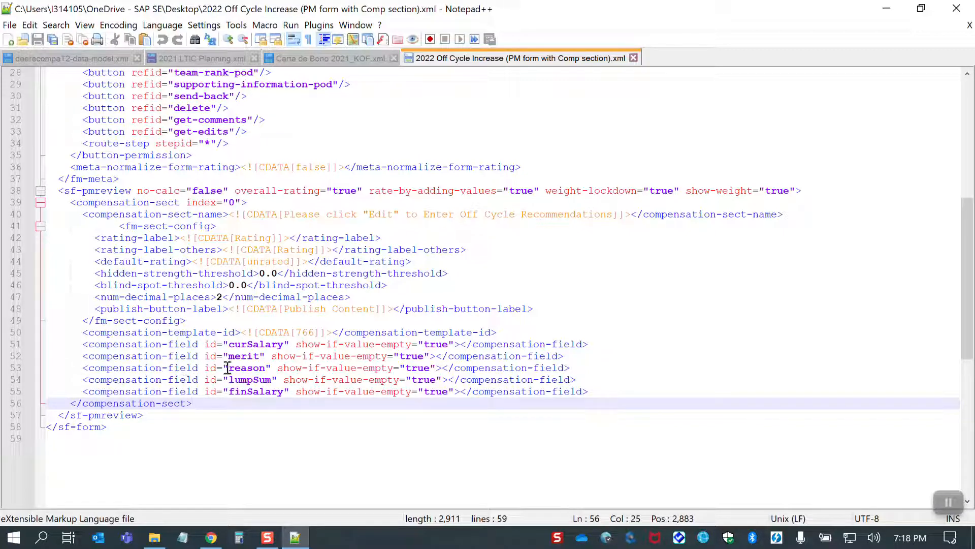
# Examine the reason compensation field and the compensation template ID in the XML's compensation section.
pyautogui.moveTo(228, 368); pyautogui.dragTo(265, 367)
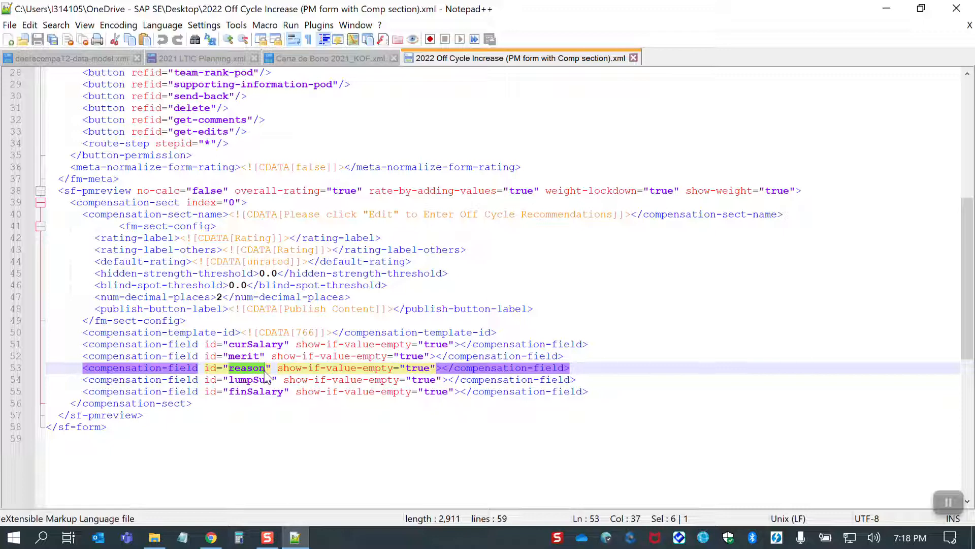
pyautogui.moveTo(296, 332); pyautogui.dragTo(317, 332)
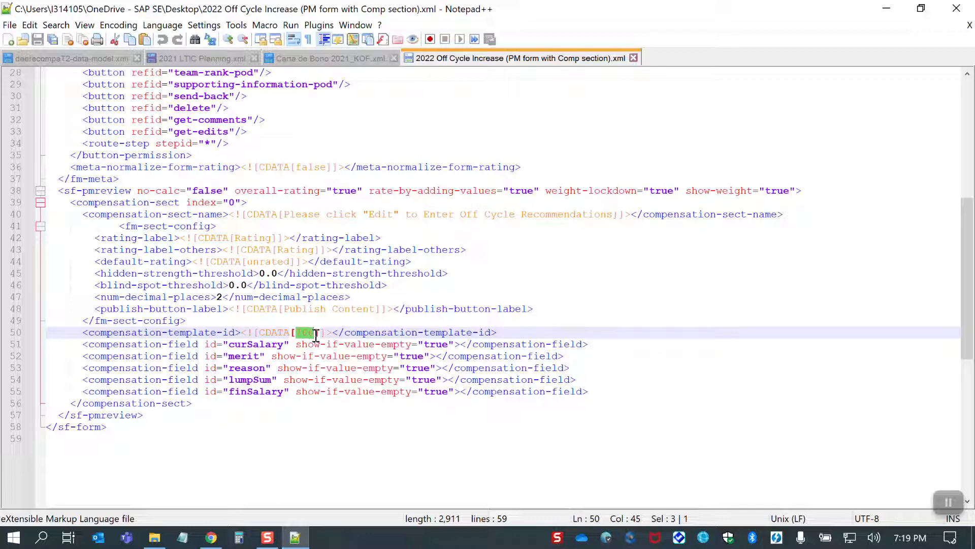
pyautogui.click(315, 335)
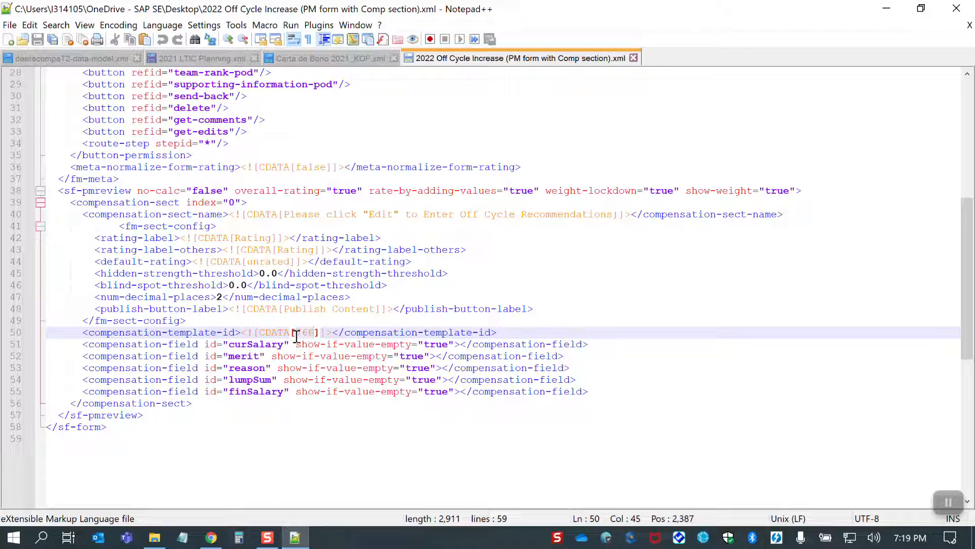
pyautogui.moveTo(296, 335); pyautogui.dragTo(316, 335)
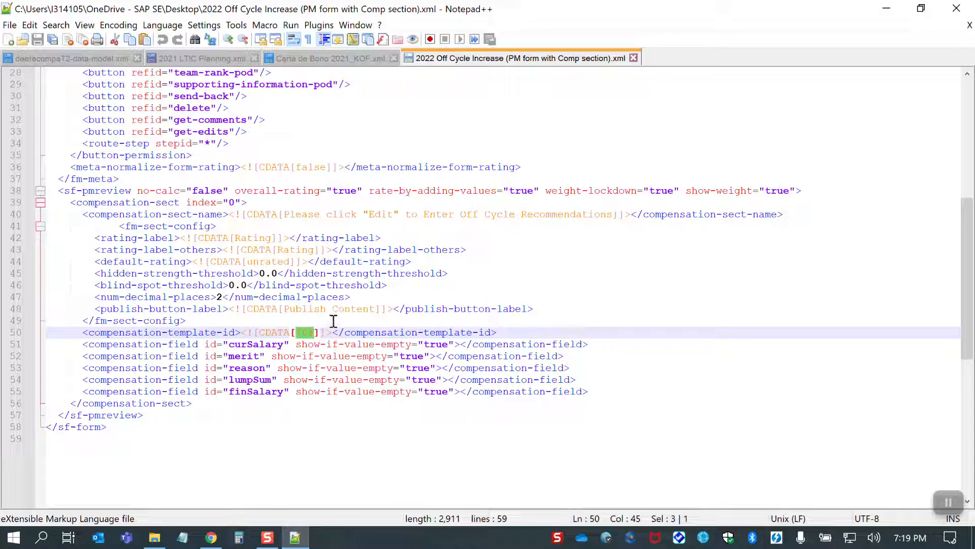
pyautogui.click(334, 321)
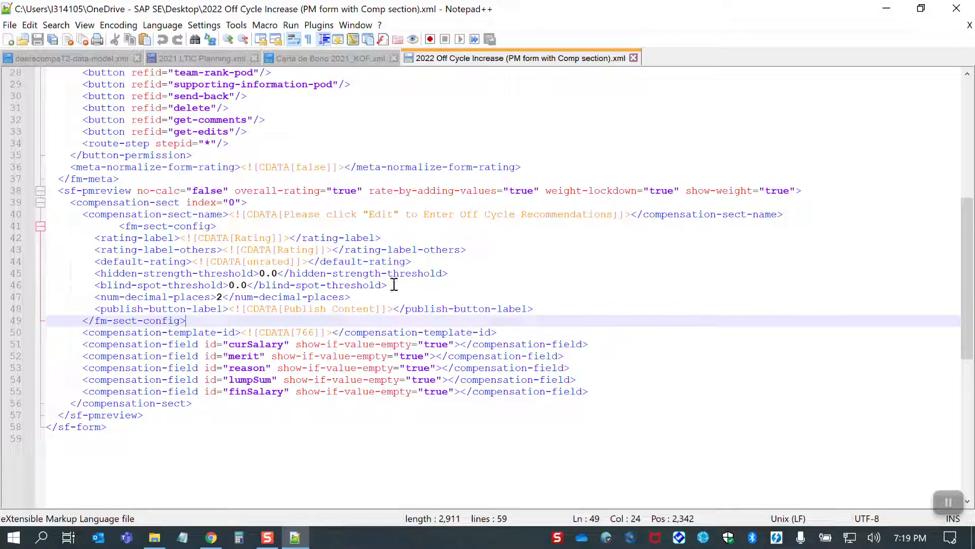
# Switch to Chrome and open the Plan Setup settings of 2022 Off Cycle Increase (Comp worksheet integrated with PM Form) from Compensation Home.
pyautogui.click(211, 539)
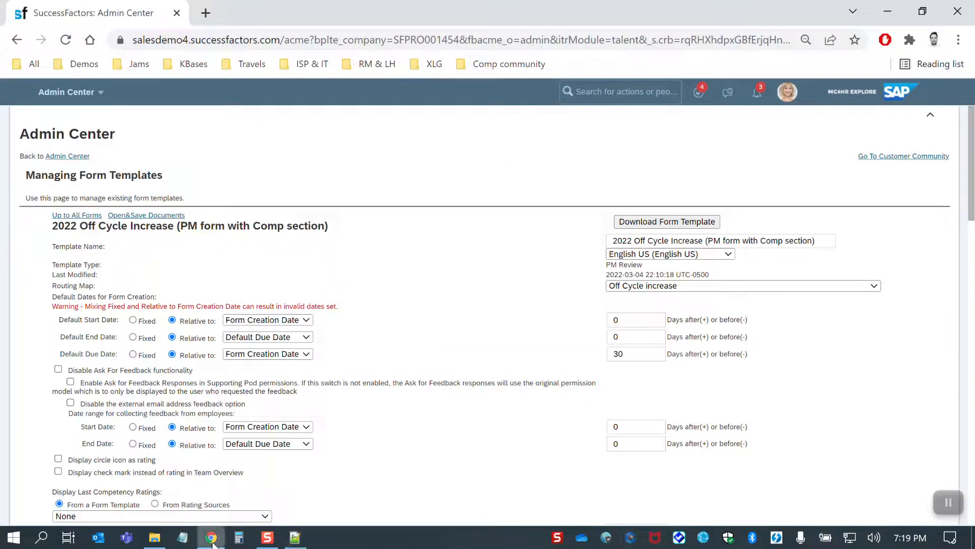
pyautogui.click(788, 91)
pyautogui.click(768, 223)
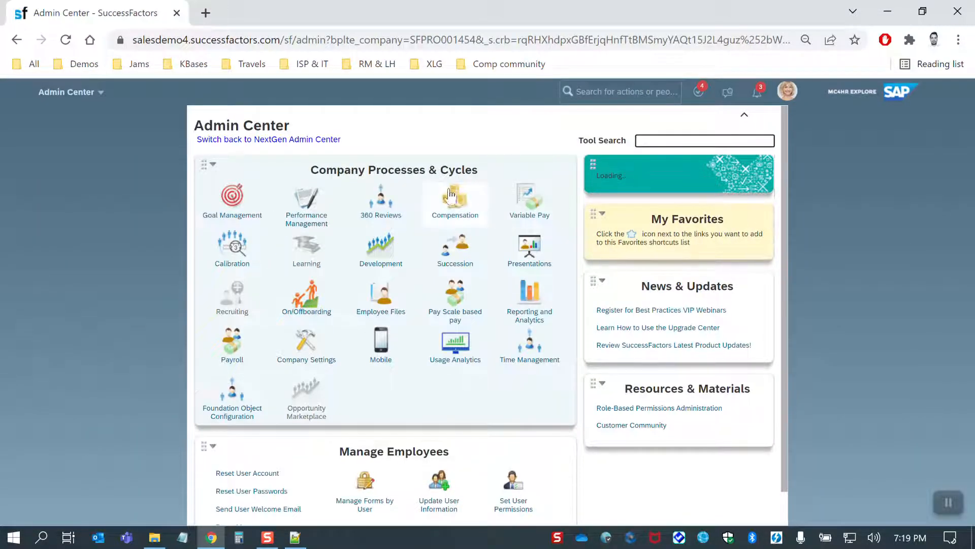
pyautogui.click(455, 213)
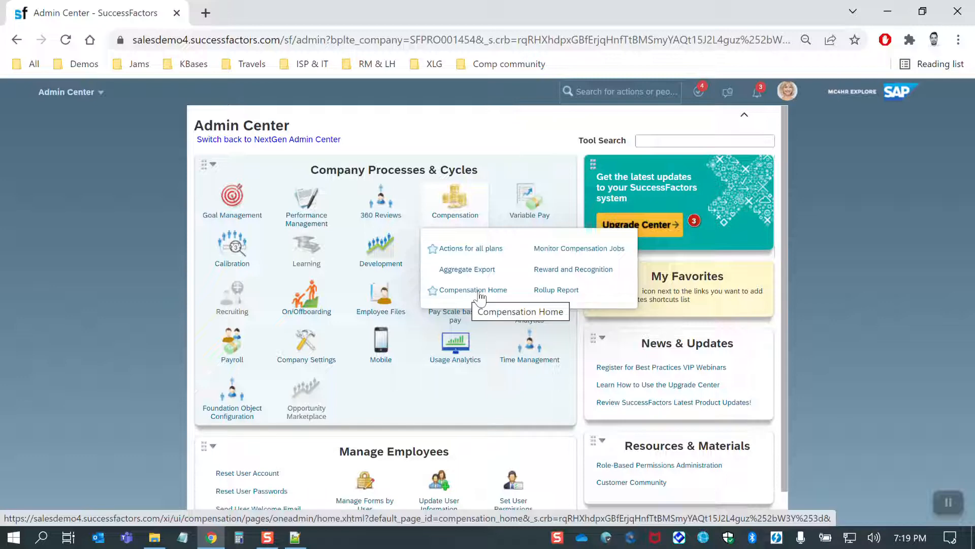
pyautogui.click(479, 296)
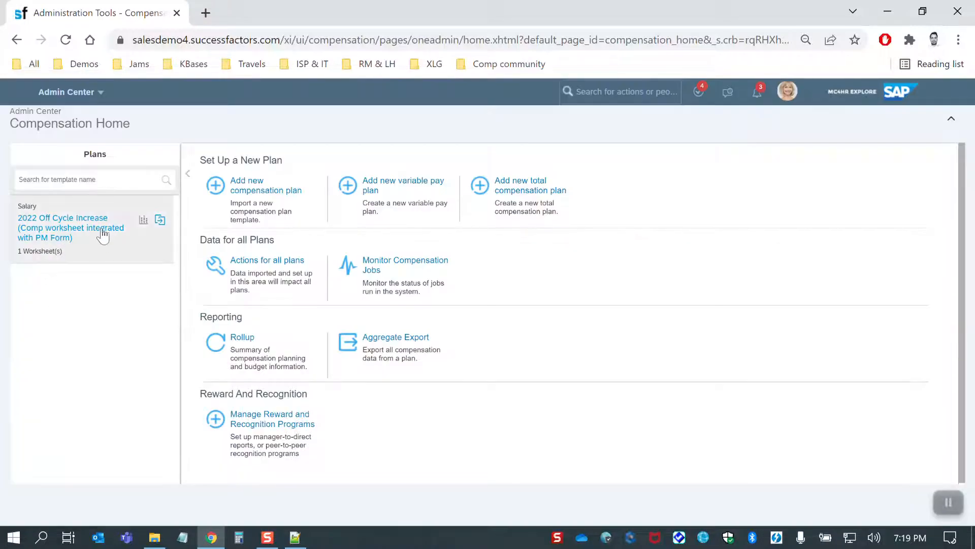
pyautogui.click(76, 236)
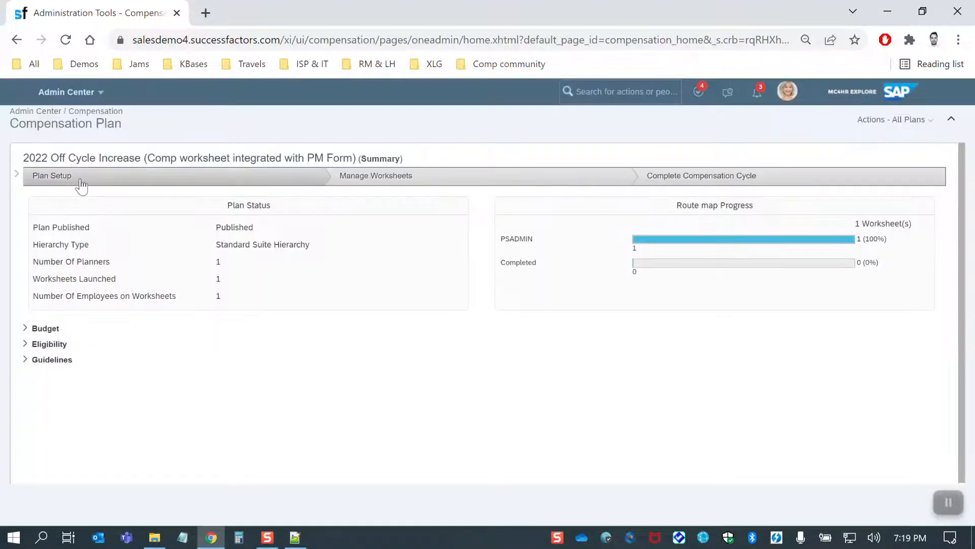
pyautogui.click(76, 178)
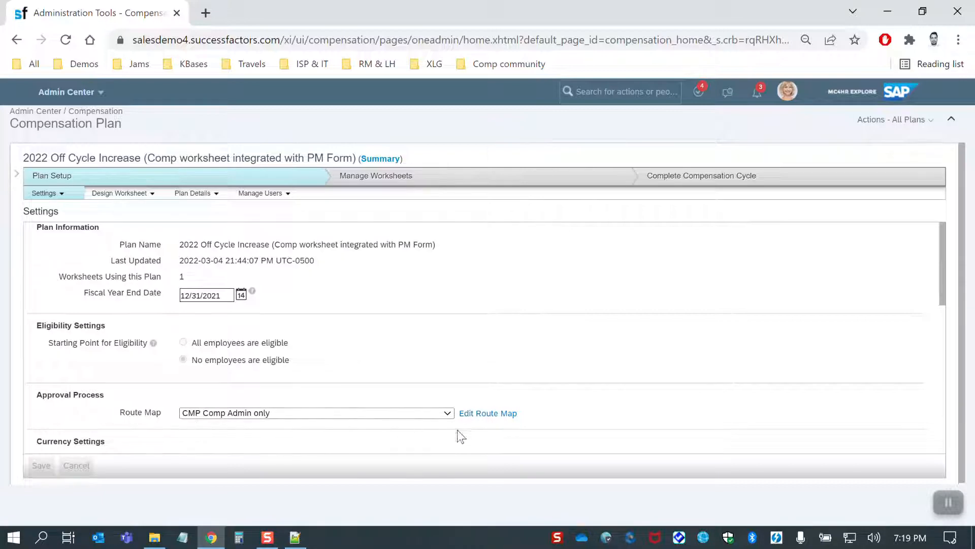
# Examine the steps of the plan's CMP Comp Admin only route map, close it, and check the plan name.
pyautogui.click(488, 413)
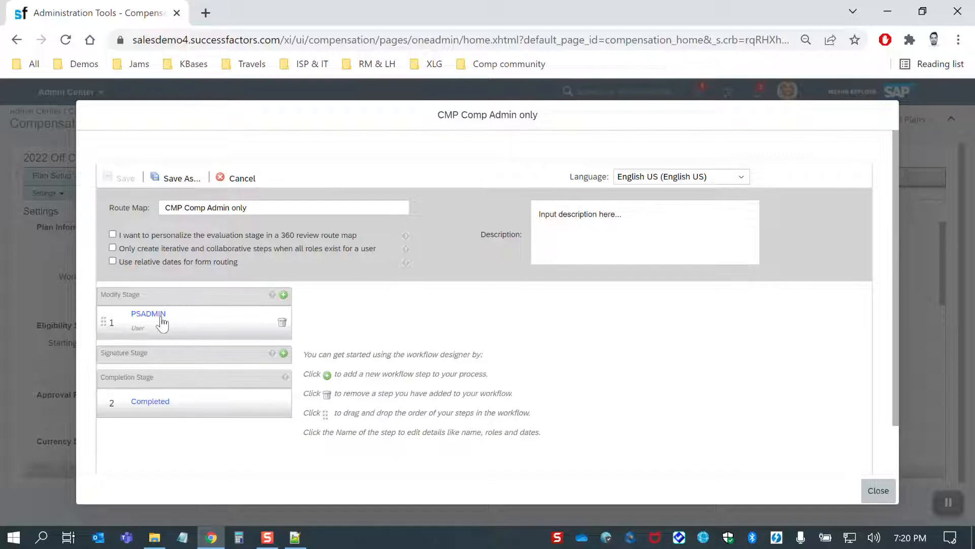
pyautogui.click(879, 491)
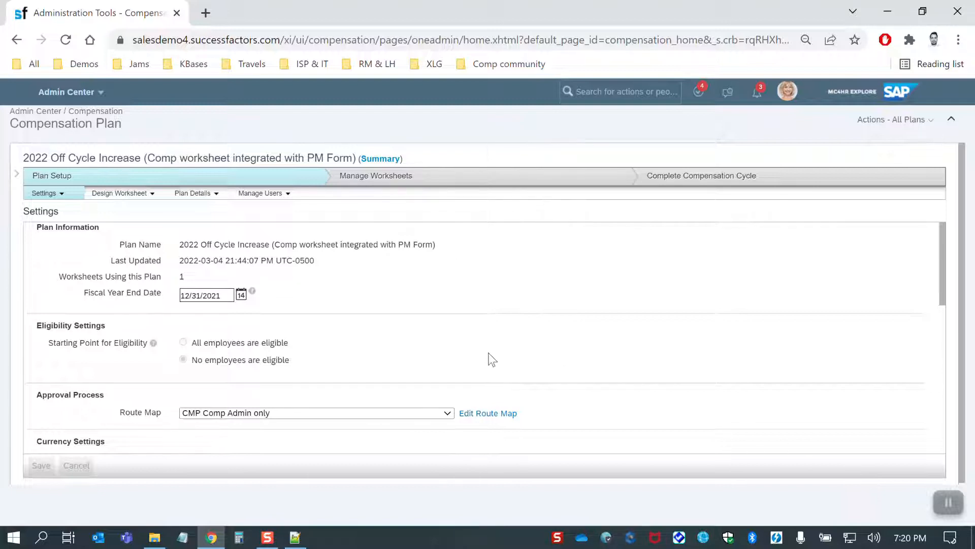
pyautogui.moveTo(22, 158); pyautogui.dragTo(142, 158)
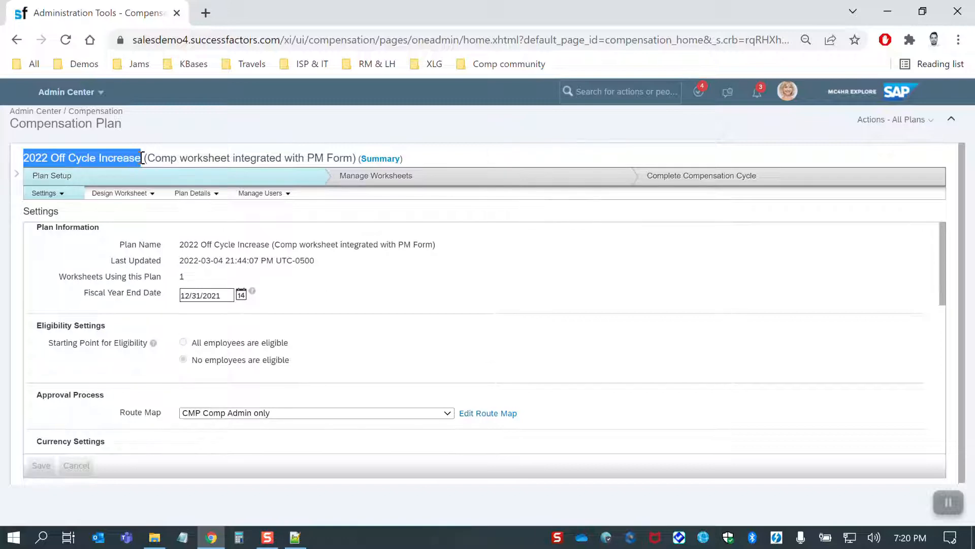
pyautogui.click(142, 158)
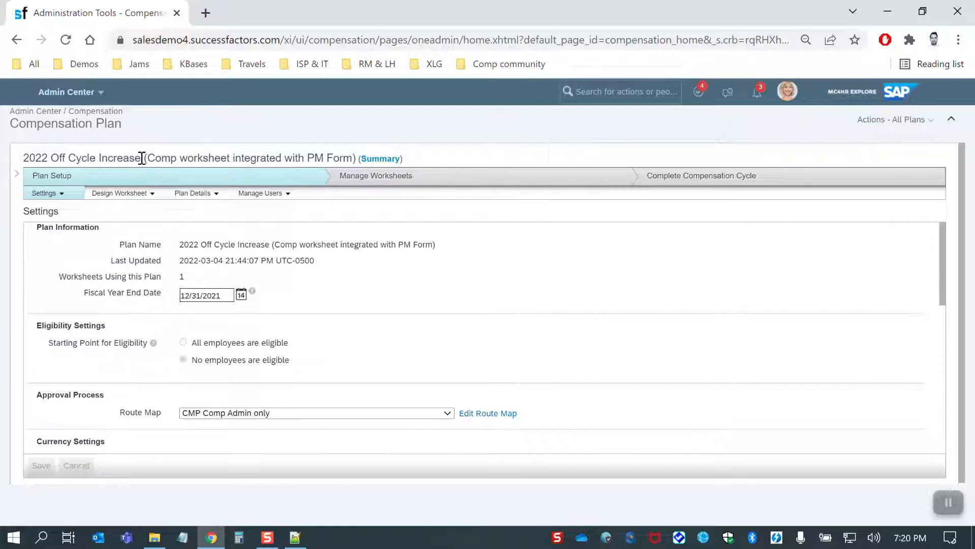